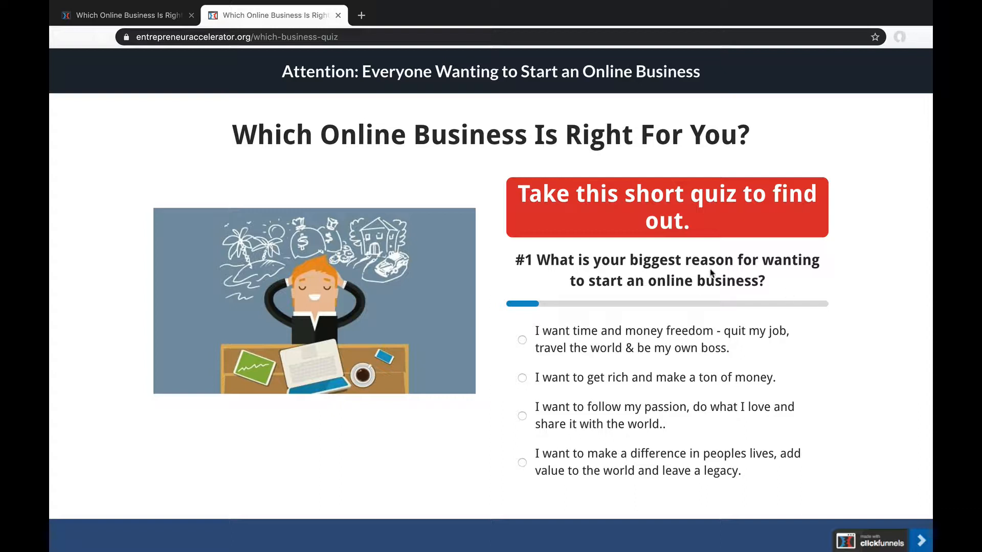
Answer quiz questions 1 to 4: get rich, comfortable with both, Intermediate, and helping others while making money online.
{"action": "left_click", "coordinate": [579, 384]}
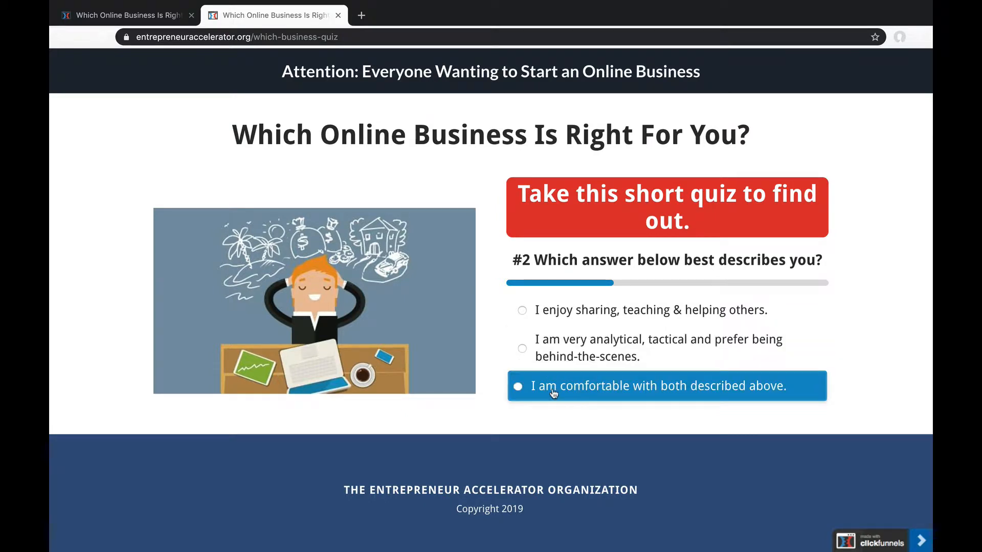
{"action": "left_click", "coordinate": [679, 381]}
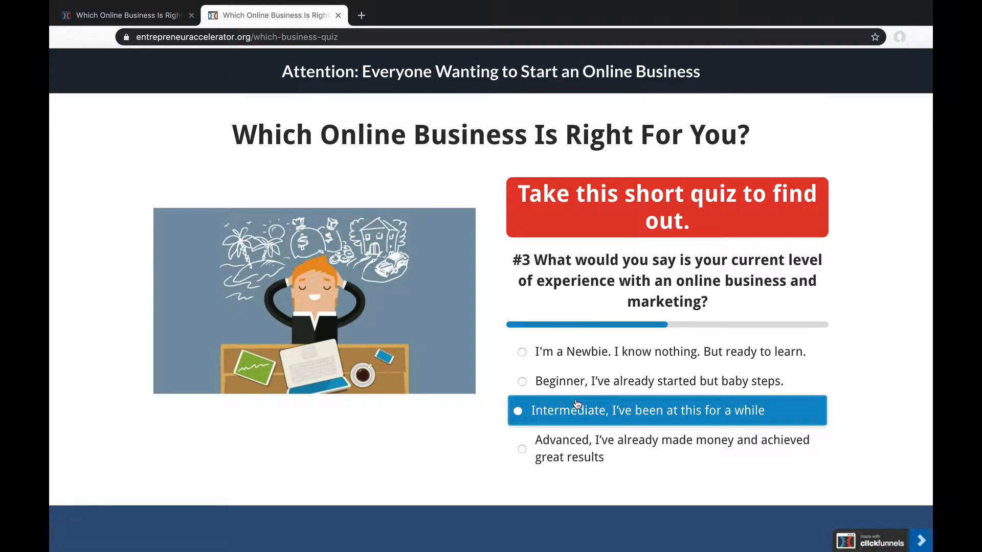
{"action": "left_click", "coordinate": [556, 417]}
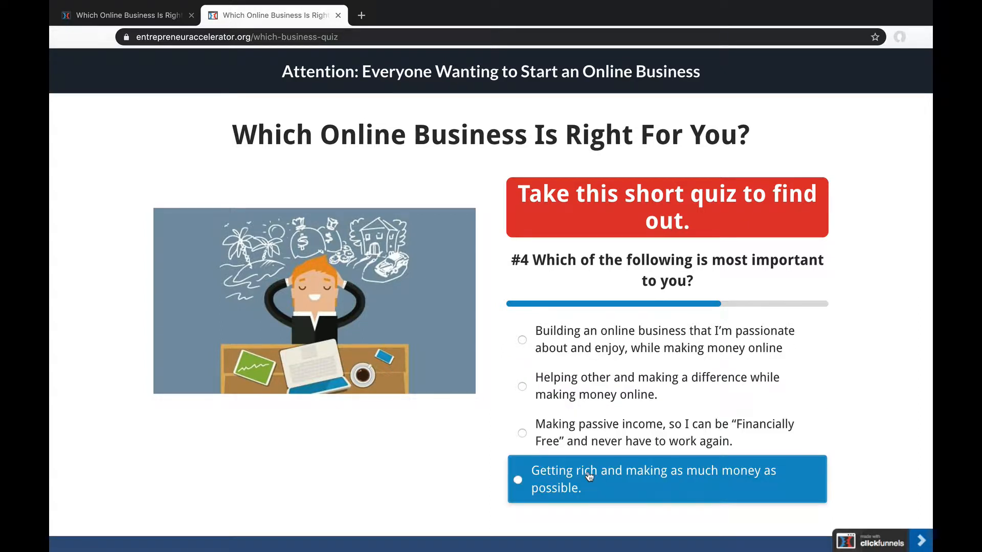
{"action": "left_click", "coordinate": [613, 390]}
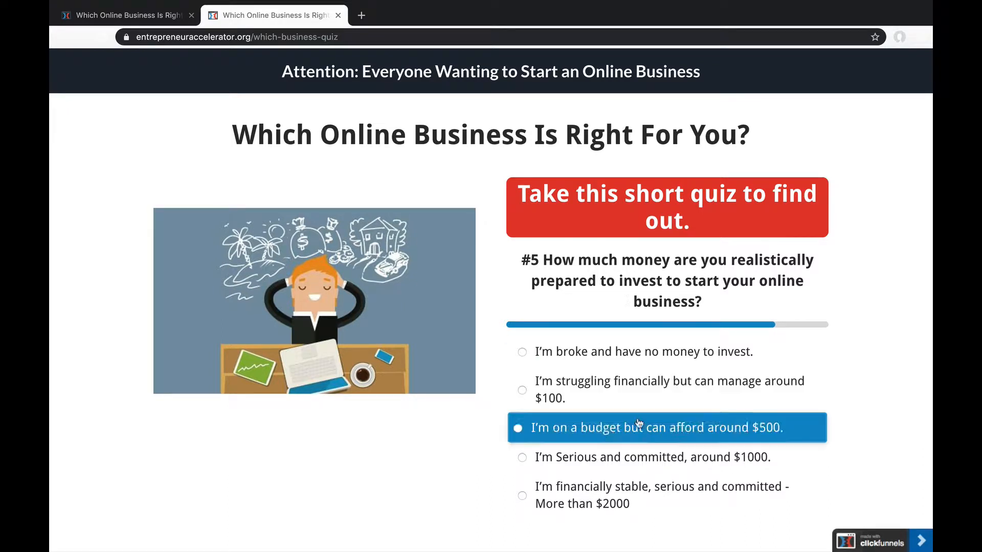
Try the investment answers in question 5, settle on around $500, and answer question 6 with results within 90 days.
{"action": "left_click", "coordinate": [583, 396]}
{"action": "left_click", "coordinate": [604, 506]}
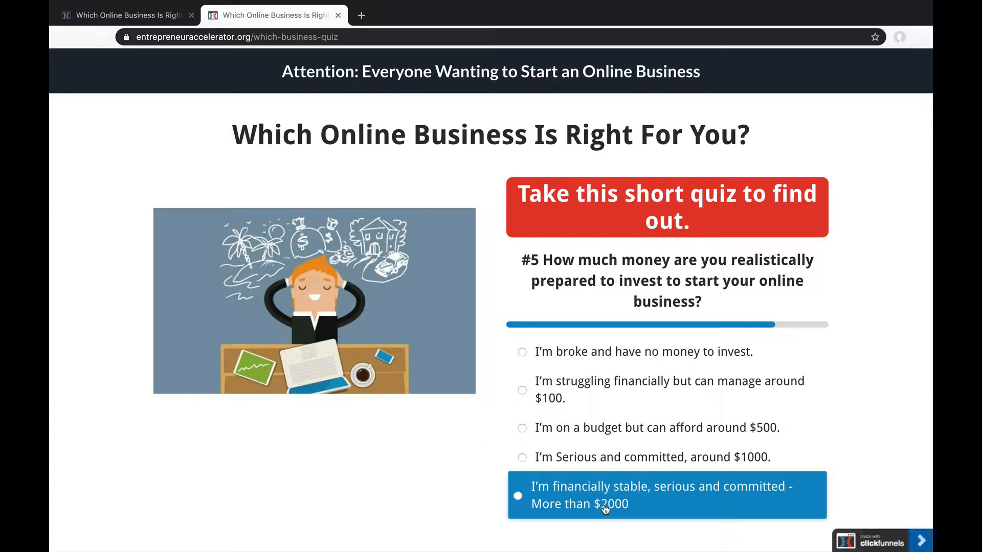
{"action": "left_click", "coordinate": [616, 457]}
{"action": "left_click", "coordinate": [625, 399]}
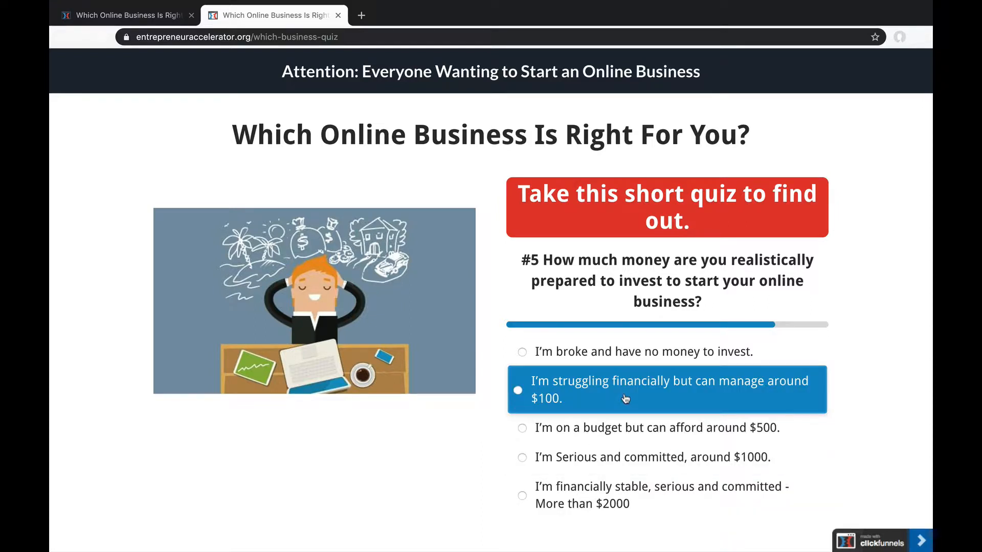
{"action": "left_click", "coordinate": [619, 459]}
{"action": "left_click", "coordinate": [621, 504]}
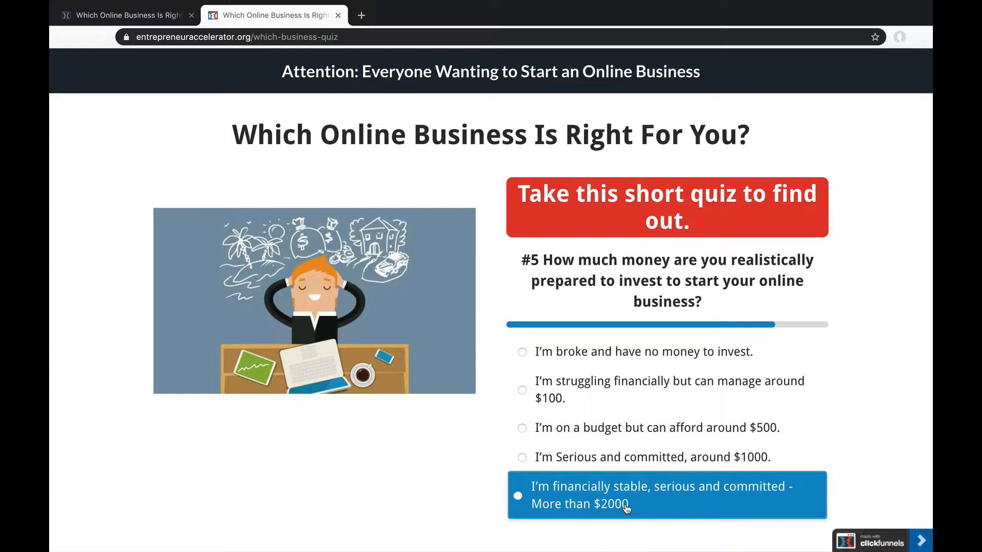
{"action": "left_click", "coordinate": [605, 425]}
{"action": "left_click", "coordinate": [607, 353]}
{"action": "left_click", "coordinate": [605, 425]}
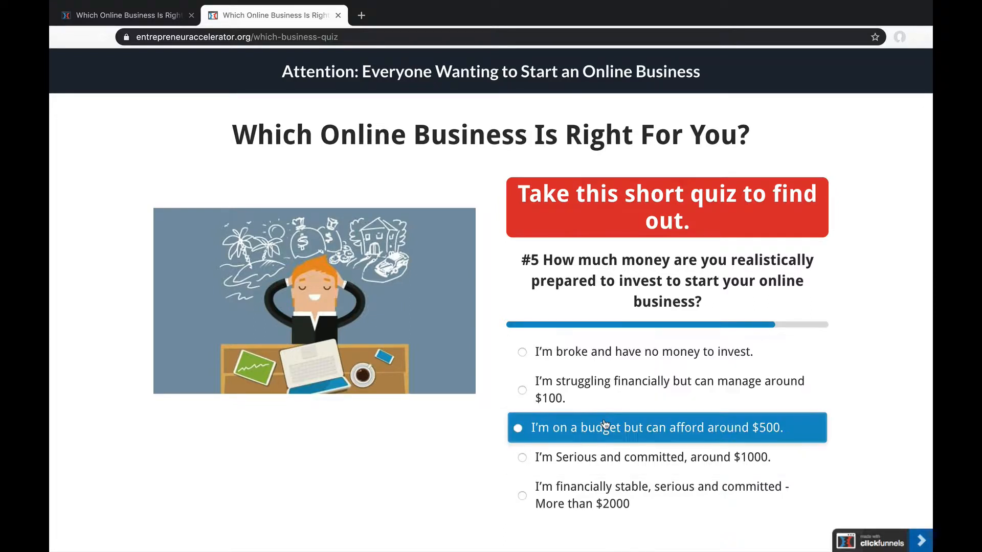
{"action": "left_click", "coordinate": [605, 425]}
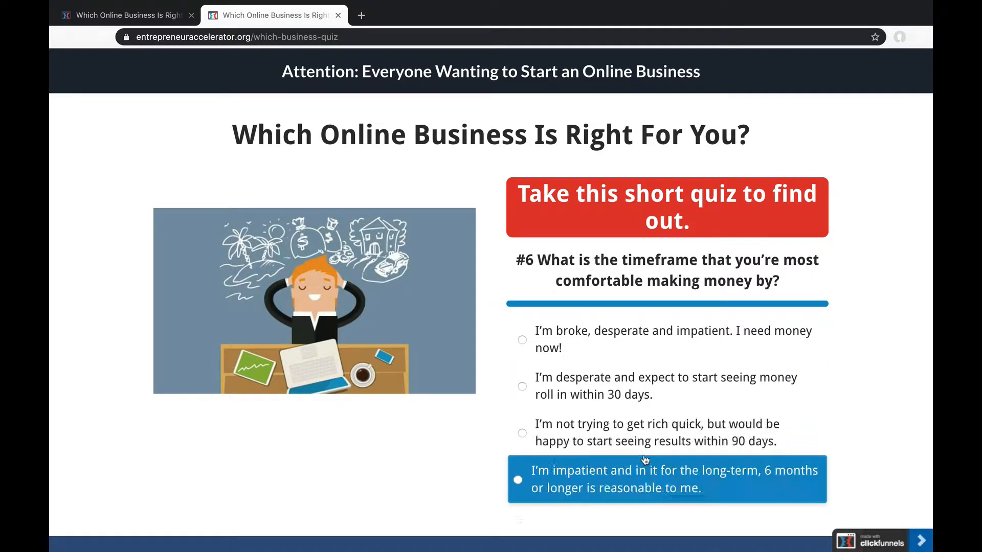
{"action": "left_click", "coordinate": [589, 428]}
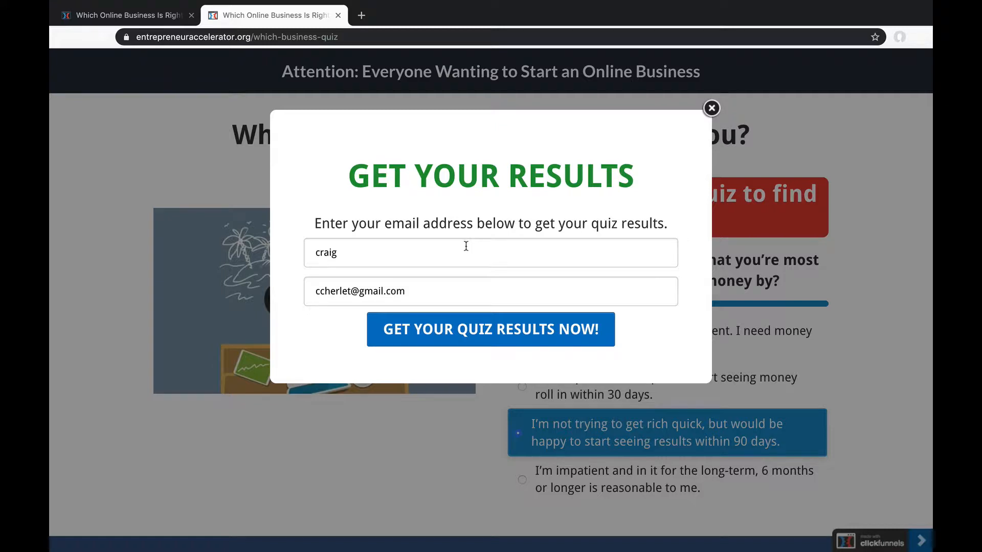
Switch to the ClickFunnels page editor and open the quiz survey element's survey options.
{"action": "left_click", "coordinate": [136, 20]}
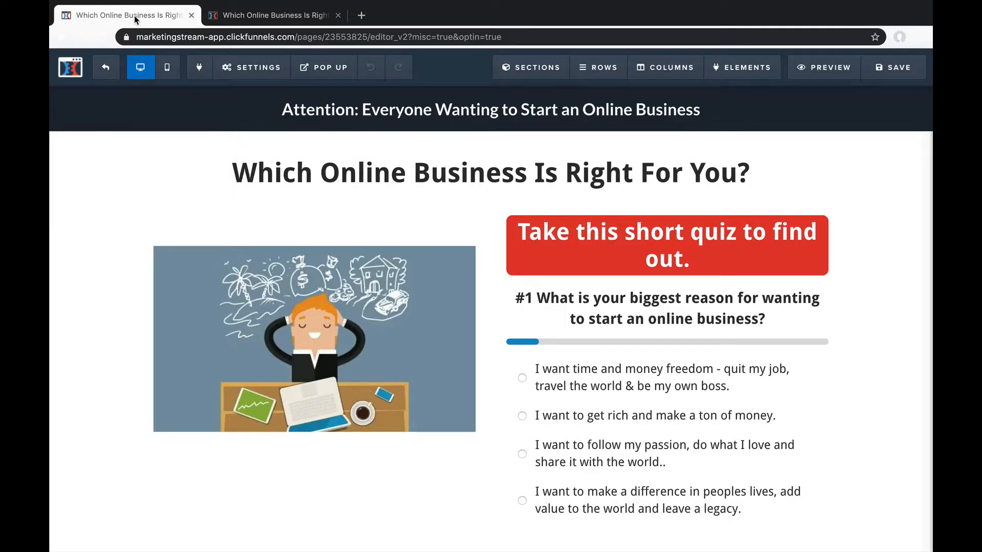
{"action": "scroll", "coordinate": [368, 327], "scroll_direction": "down", "scroll_amount": 1}
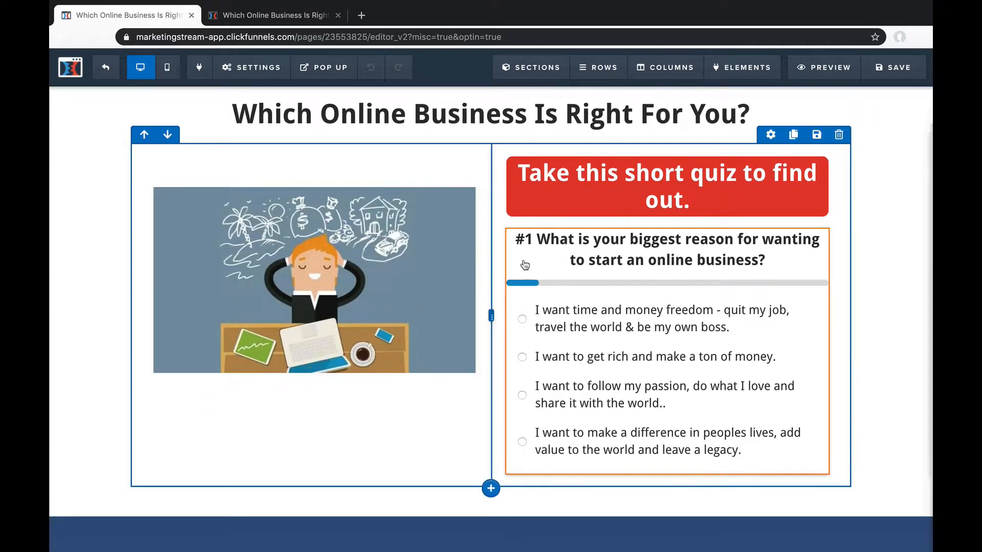
{"action": "scroll", "coordinate": [562, 266], "scroll_direction": "up", "scroll_amount": 1}
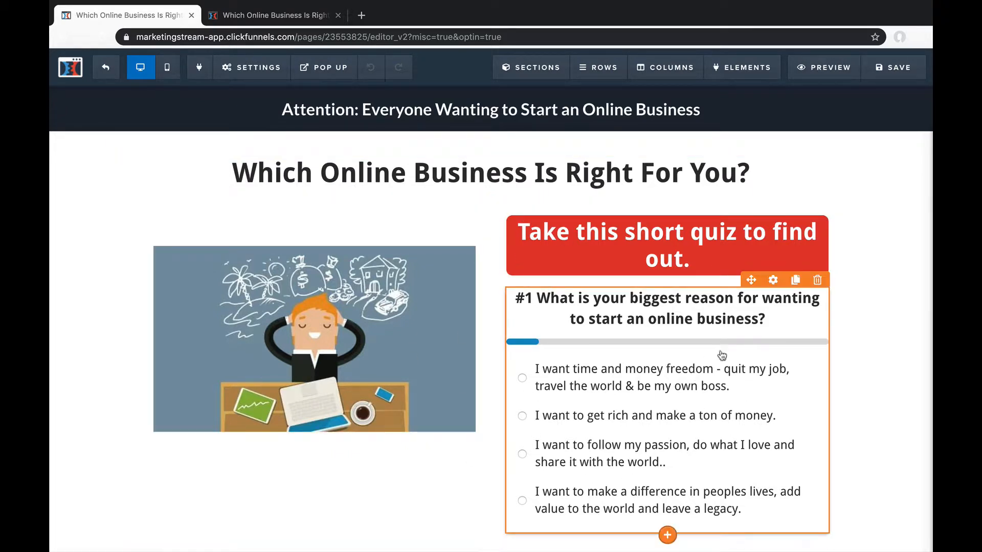
{"action": "scroll", "coordinate": [655, 336], "scroll_direction": "down", "scroll_amount": 1}
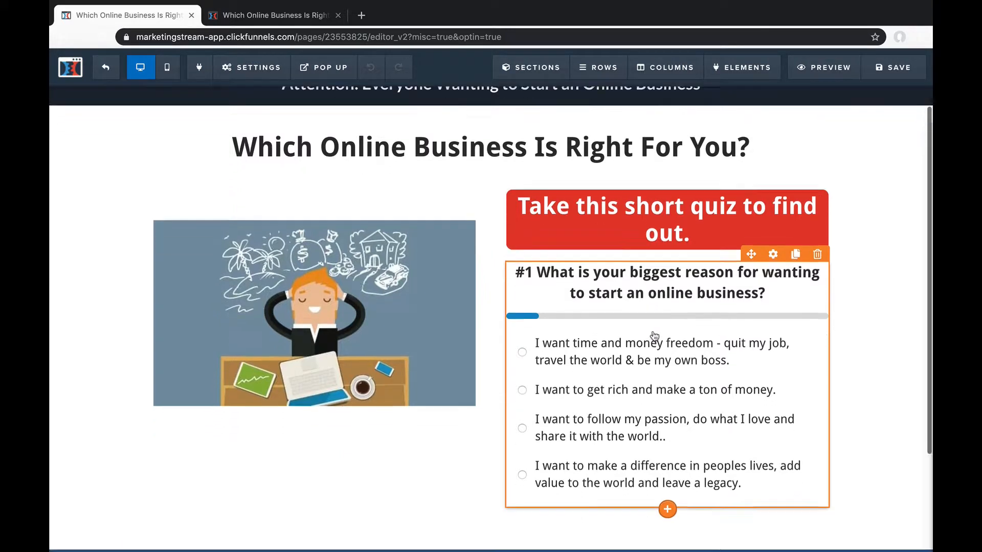
{"action": "scroll", "coordinate": [654, 336], "scroll_direction": "down", "scroll_amount": 3}
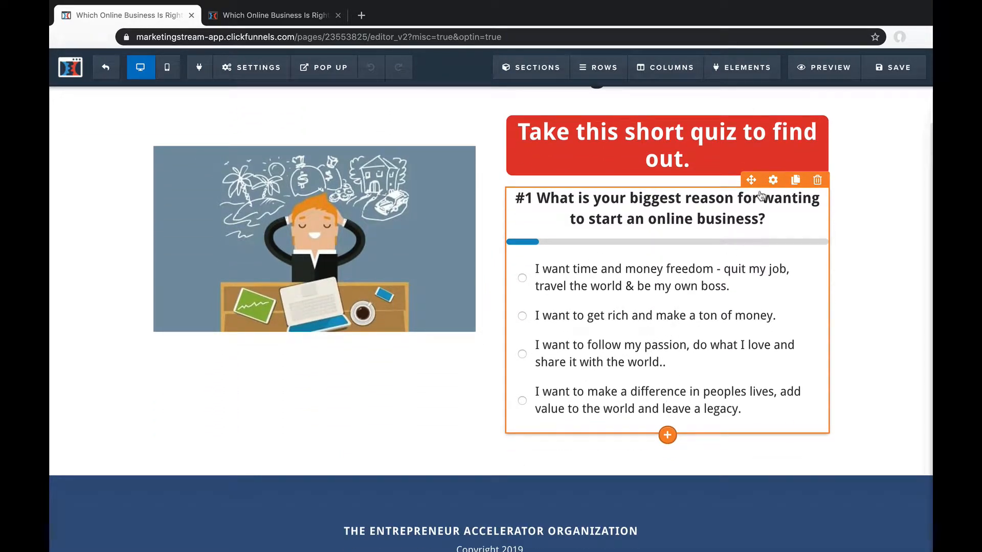
{"action": "left_click", "coordinate": [772, 180]}
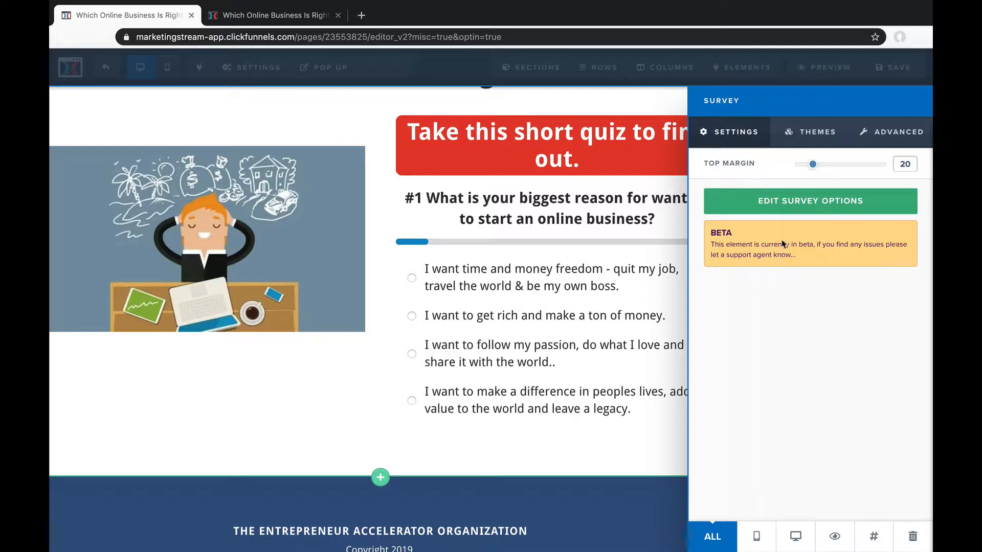
{"action": "left_click", "coordinate": [778, 204]}
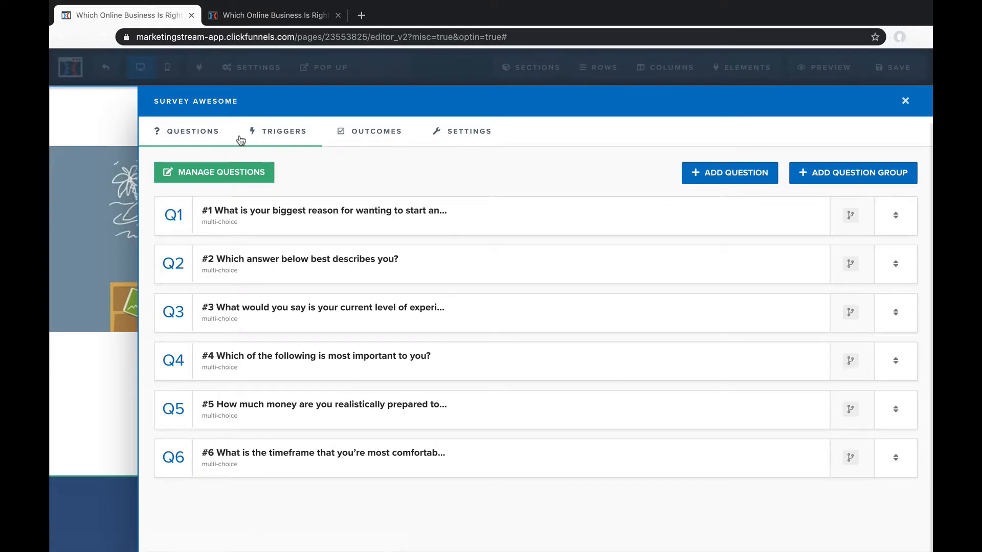
Review the survey's general settings, question list, triggers and outcomes.
{"action": "left_click", "coordinate": [461, 137]}
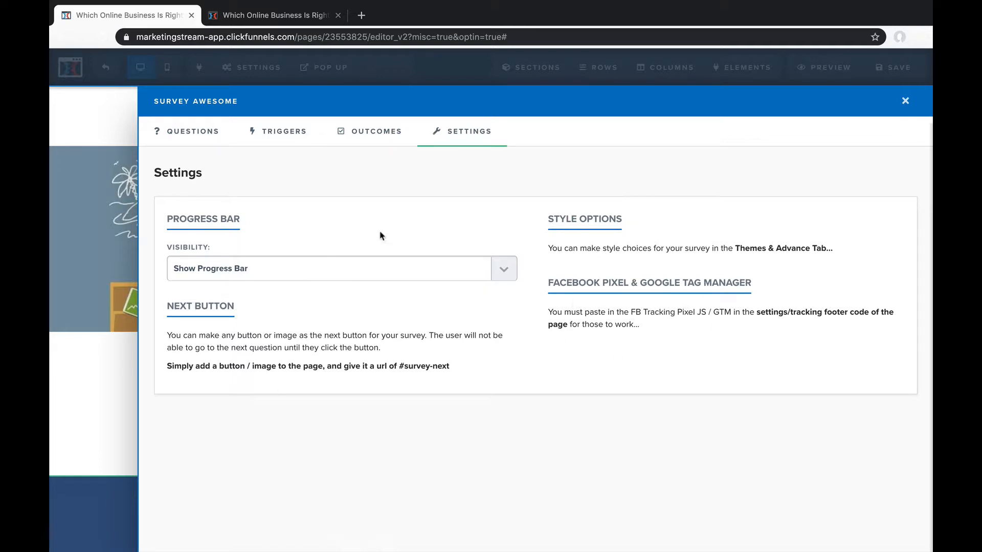
{"action": "left_click", "coordinate": [375, 137]}
{"action": "left_click", "coordinate": [191, 132]}
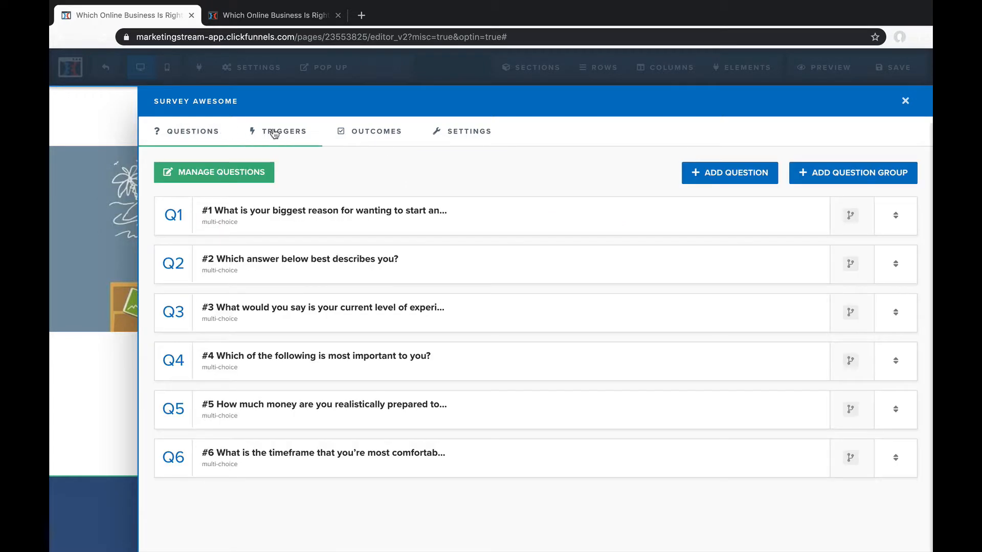
{"action": "left_click", "coordinate": [271, 132]}
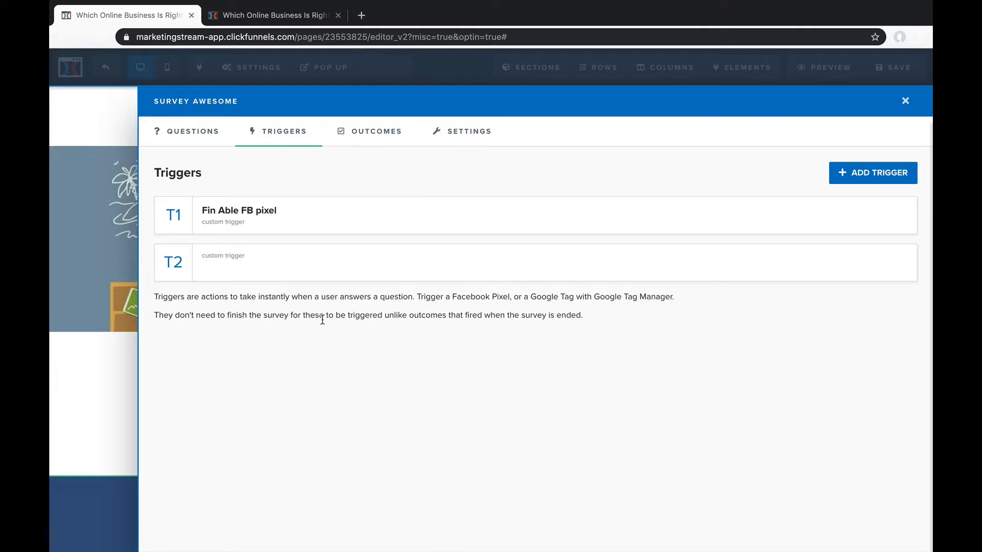
{"action": "left_click", "coordinate": [353, 143]}
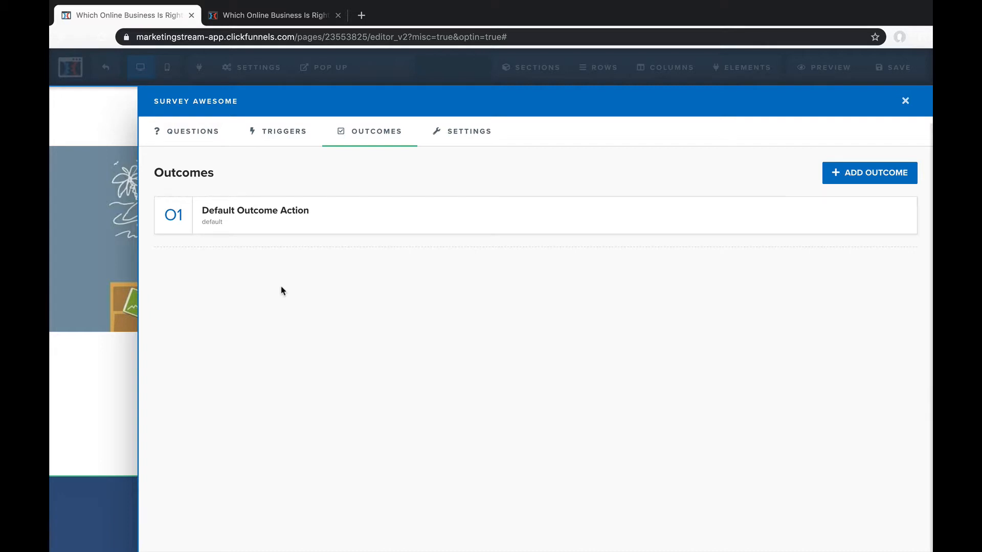
Examine the page actions available for the Default Outcome Action and return to the outcomes list.
{"action": "left_click", "coordinate": [286, 213]}
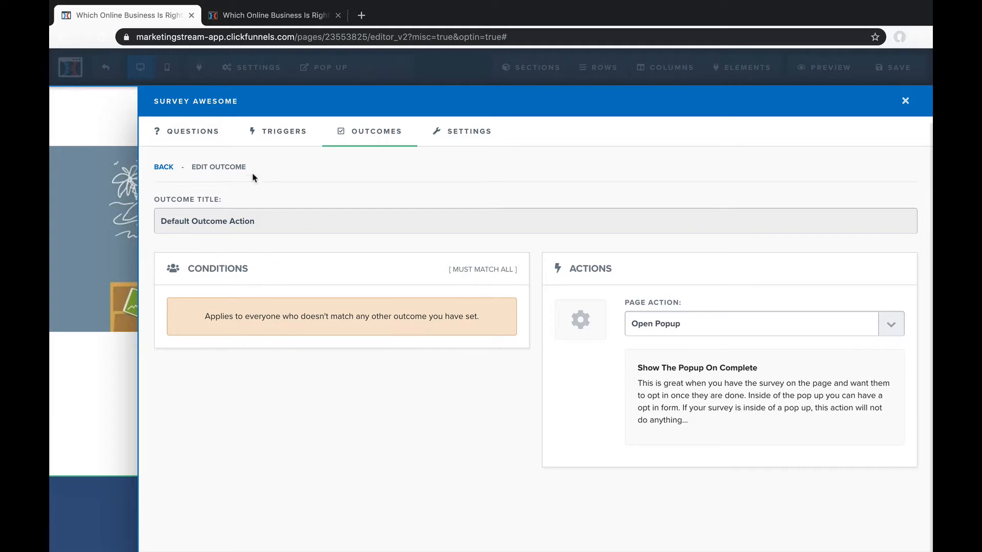
{"action": "left_click", "coordinate": [671, 330]}
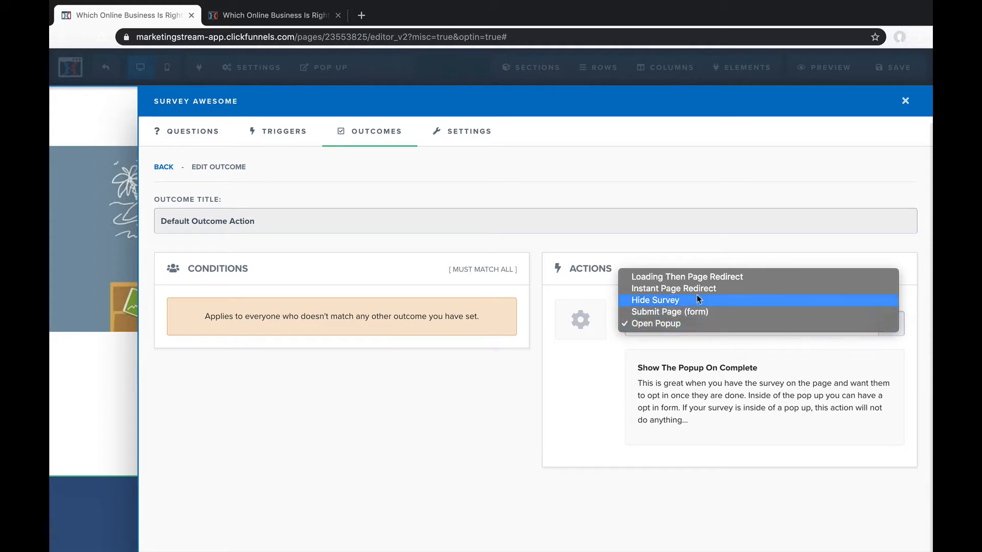
{"action": "left_click", "coordinate": [651, 358]}
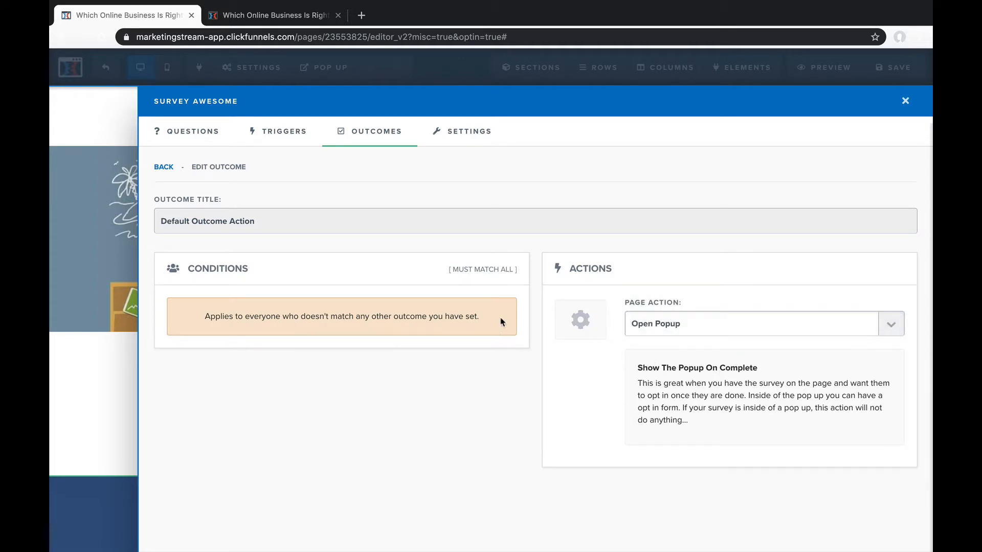
{"action": "left_click", "coordinate": [285, 129]}
{"action": "left_click", "coordinate": [164, 167]}
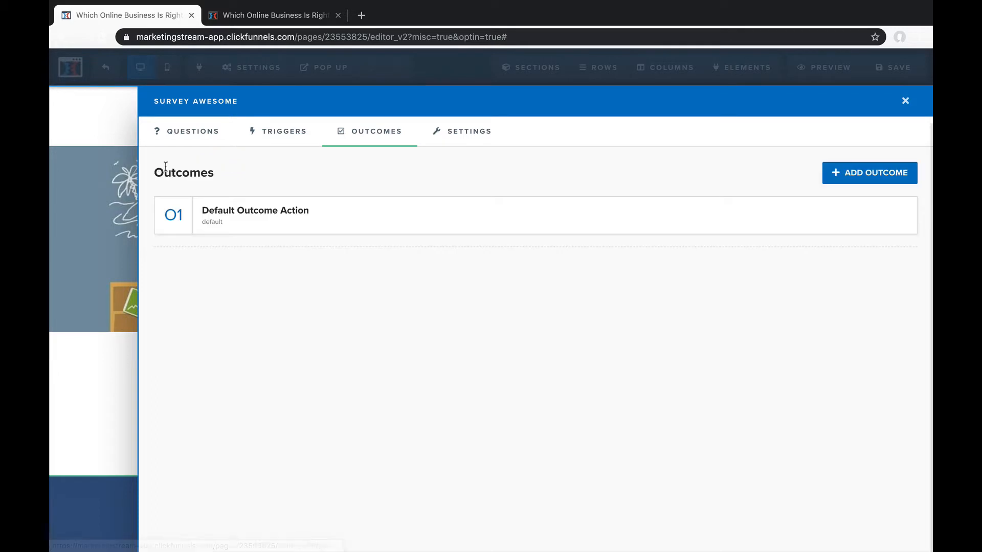
Add a new outcome with the condition that question 5 equals "I'm financially stable, serious and committed - More than $2000".
{"action": "left_click", "coordinate": [824, 175]}
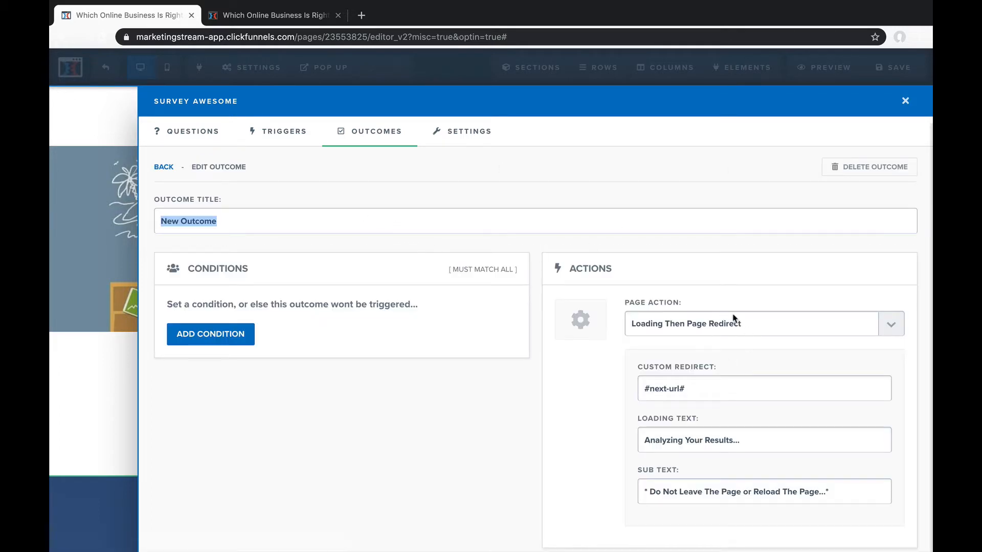
{"action": "left_click", "coordinate": [225, 335]}
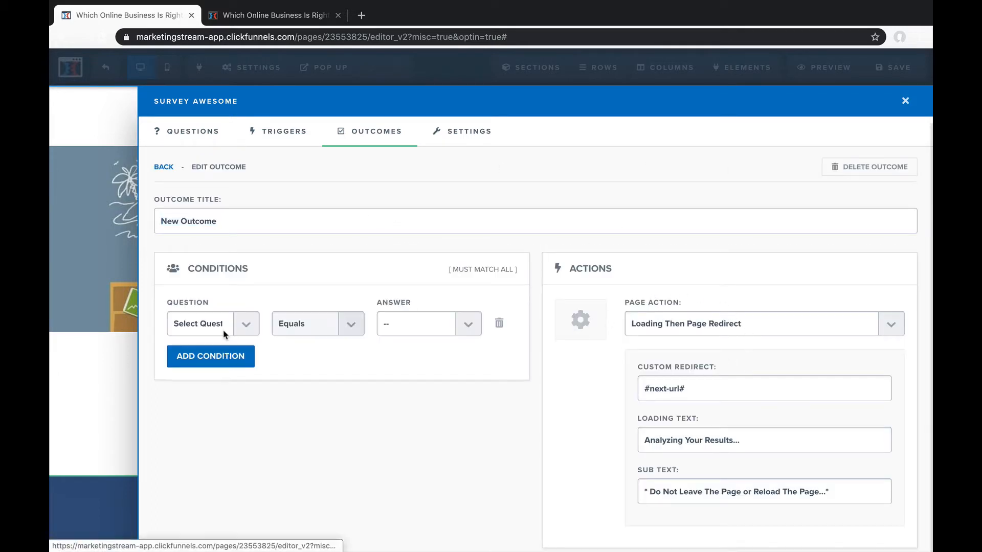
{"action": "left_click", "coordinate": [238, 321]}
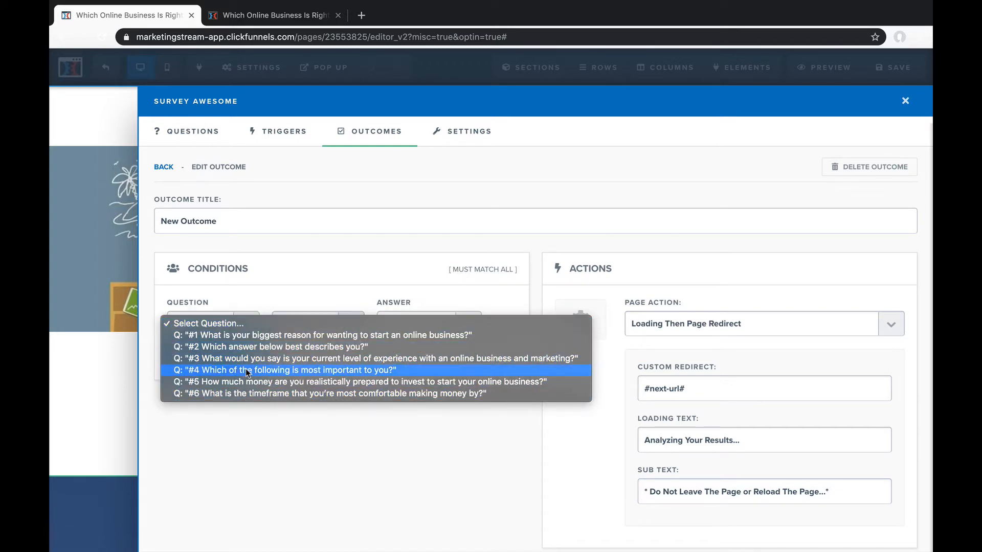
{"action": "left_click", "coordinate": [253, 385]}
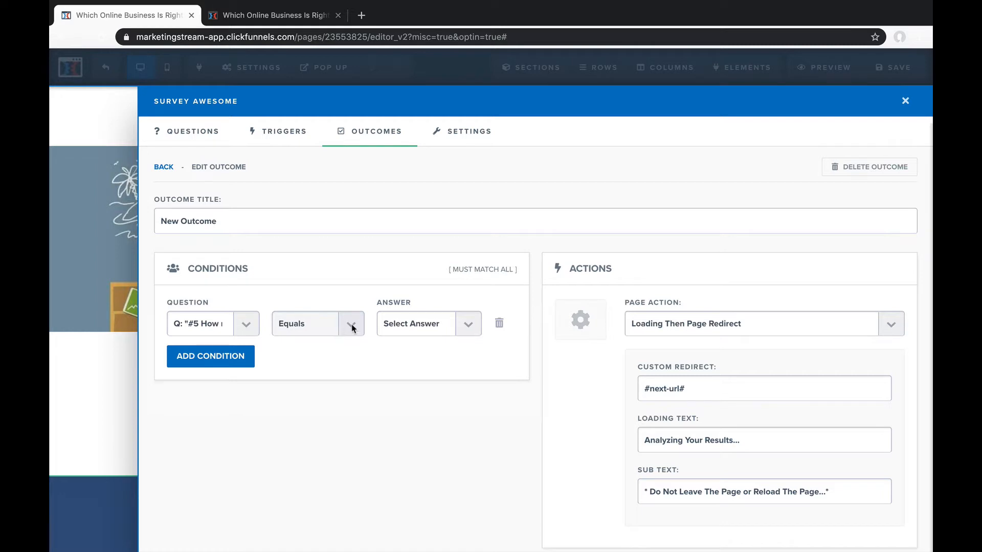
{"action": "left_click", "coordinate": [474, 330]}
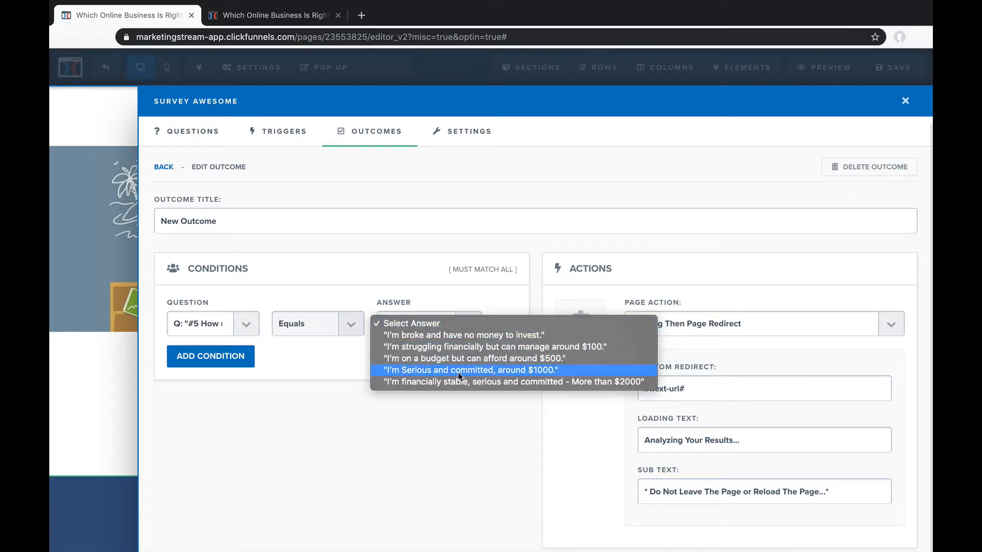
{"action": "left_click", "coordinate": [443, 383]}
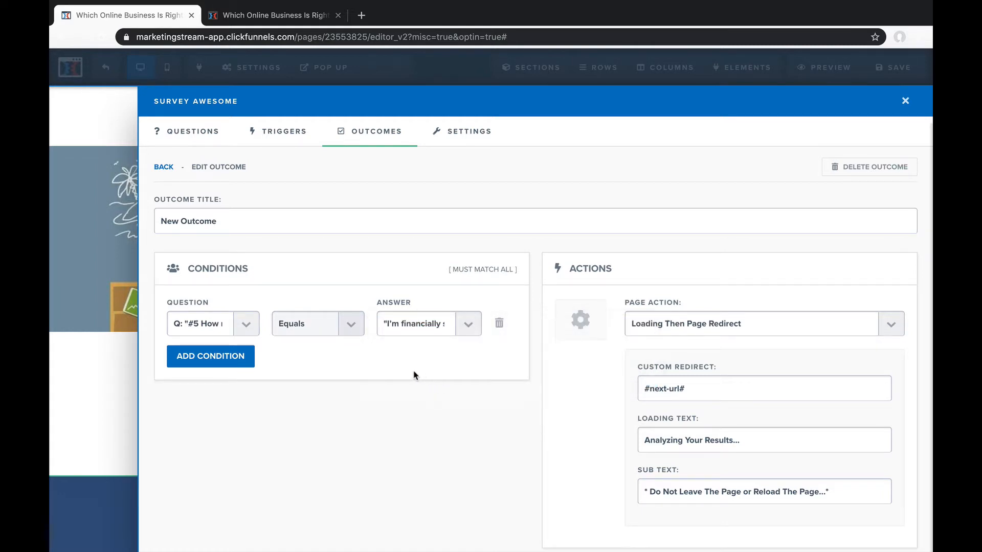
{"action": "left_click", "coordinate": [215, 356]}
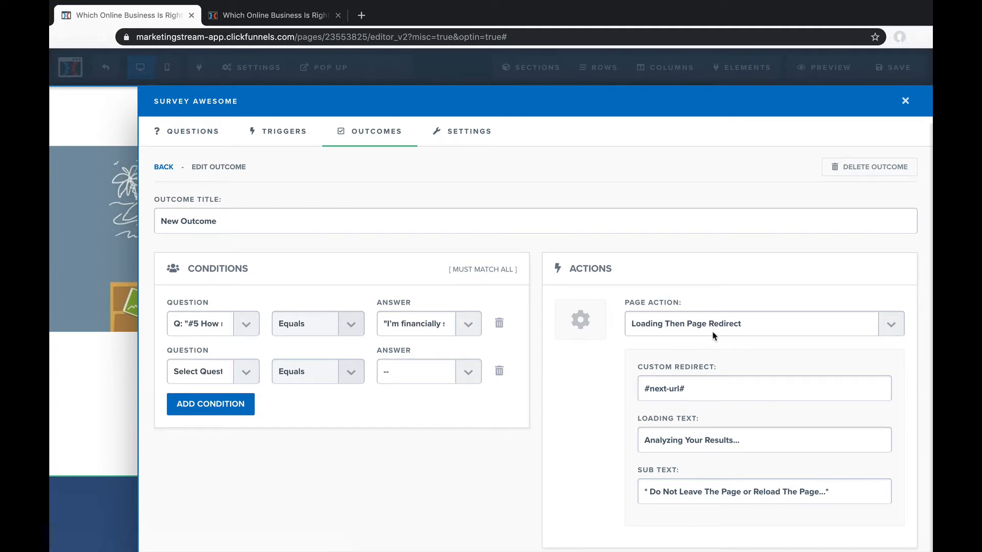
{"action": "left_click", "coordinate": [775, 325]}
{"action": "left_click", "coordinate": [498, 373]}
{"action": "left_click", "coordinate": [499, 371]}
{"action": "left_click", "coordinate": [593, 114]}
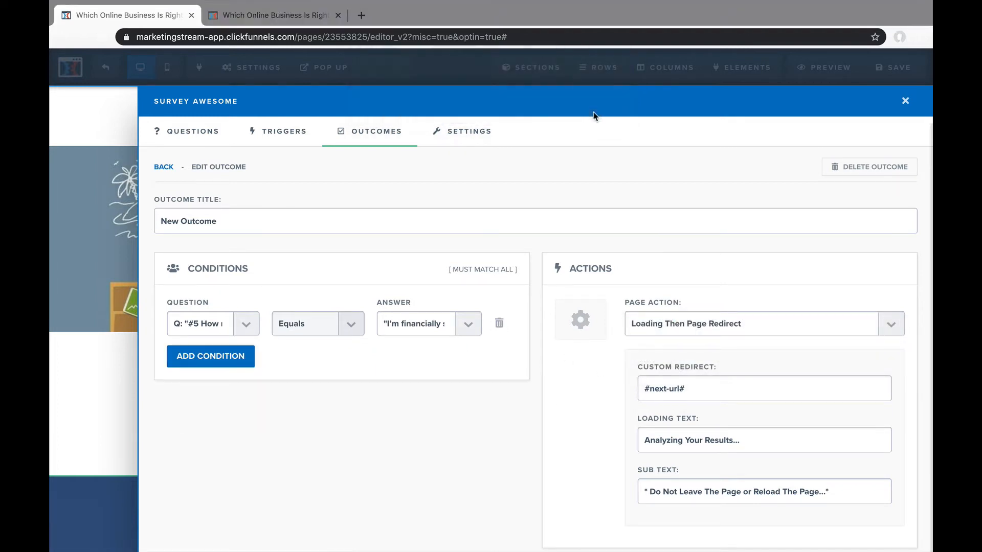
Set the new outcome's page action to Instant Page Redirect.
{"action": "left_click", "coordinate": [741, 327]}
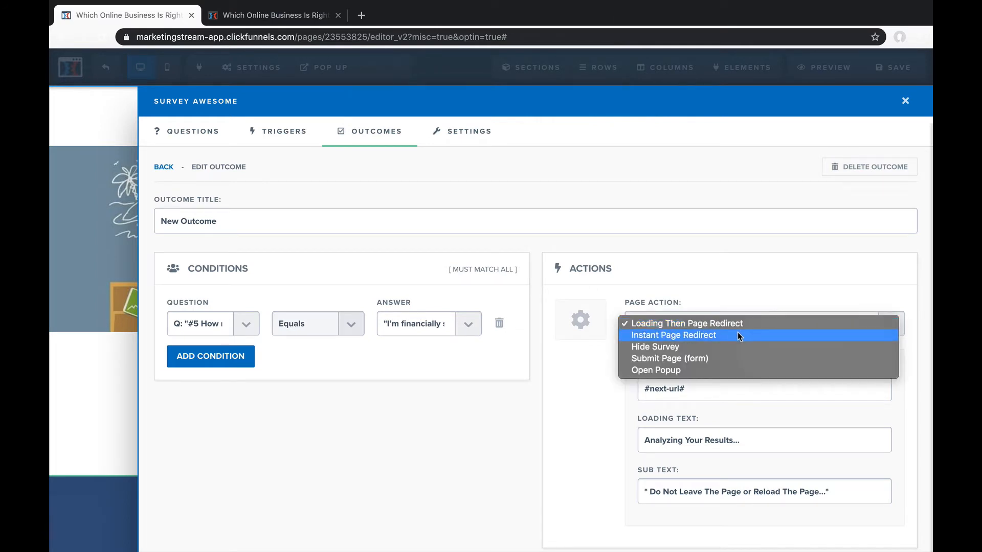
{"action": "left_click", "coordinate": [740, 334]}
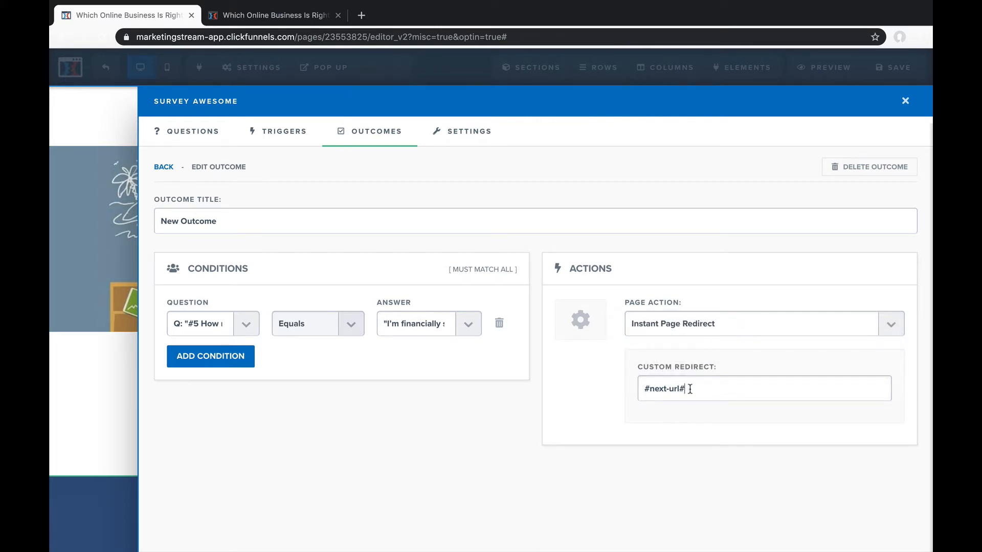
Try Submit Page (form) as the new outcome's page action and settle on Loading Then Page Redirect.
{"action": "left_click", "coordinate": [696, 329]}
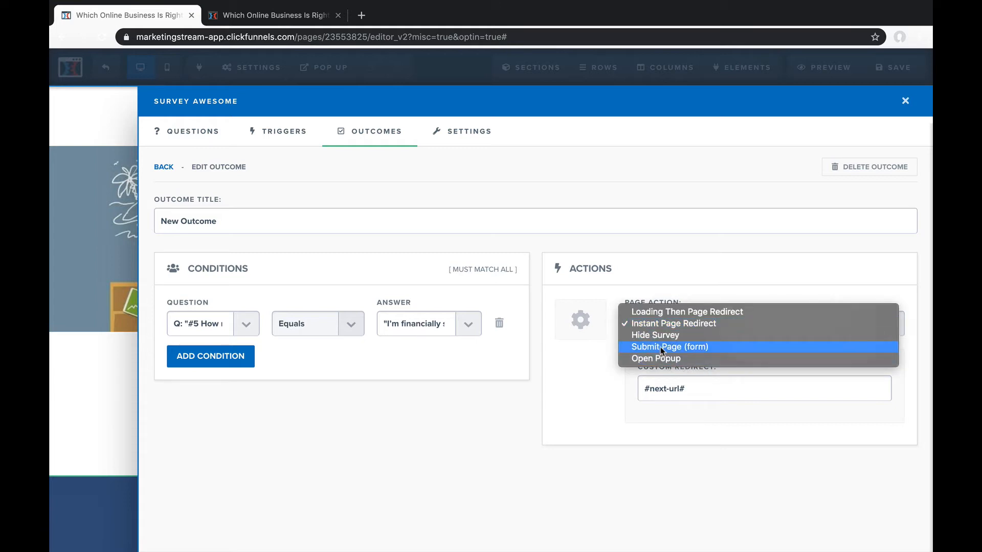
{"action": "left_click", "coordinate": [668, 347]}
{"action": "left_click", "coordinate": [689, 327]}
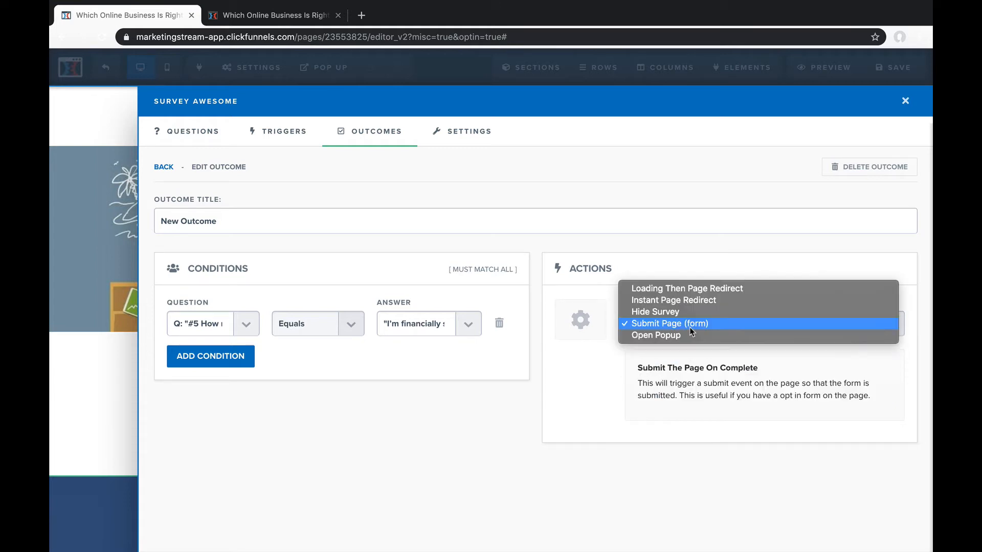
{"action": "left_click", "coordinate": [699, 290]}
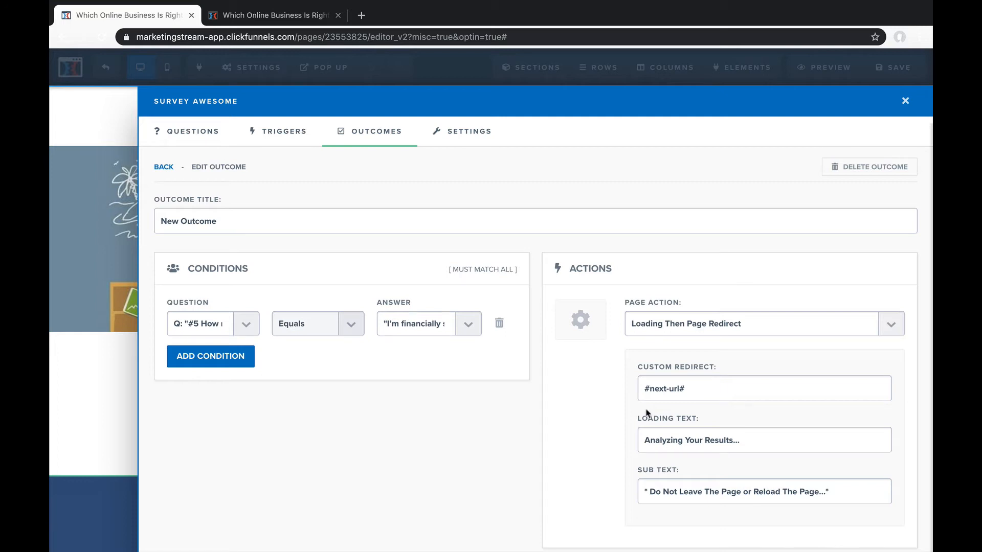
Add a new multiple choice question to the survey.
{"action": "left_click", "coordinate": [177, 135]}
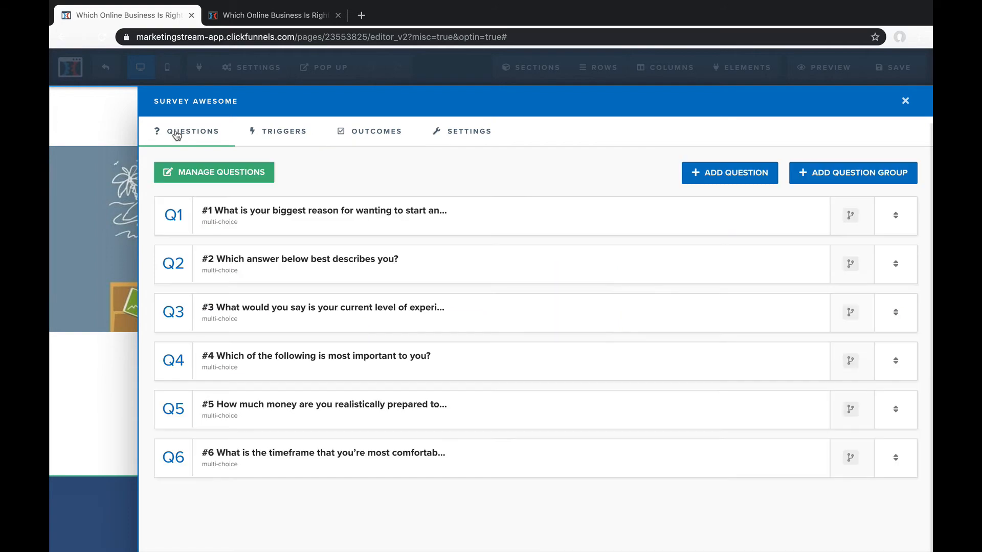
{"action": "left_click", "coordinate": [732, 173]}
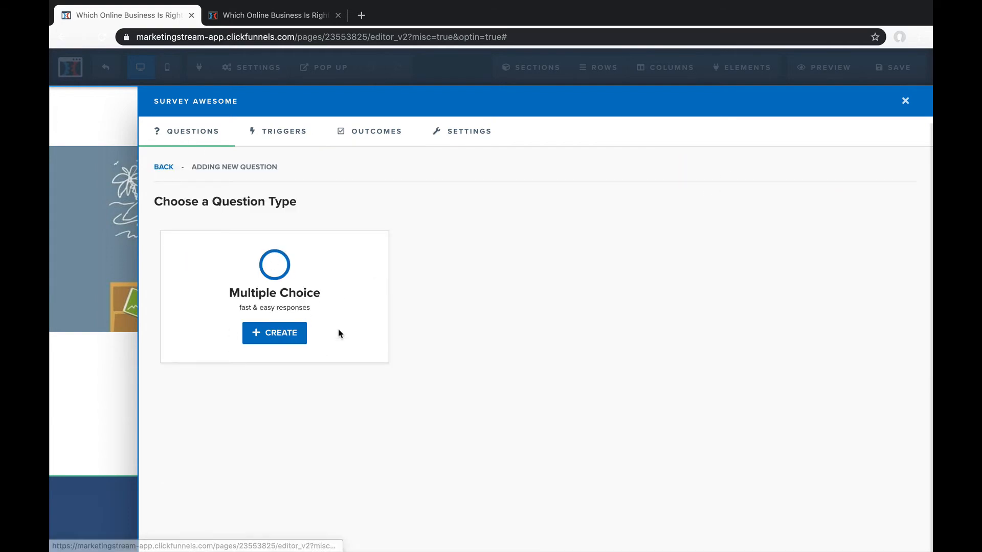
{"action": "left_click", "coordinate": [280, 342]}
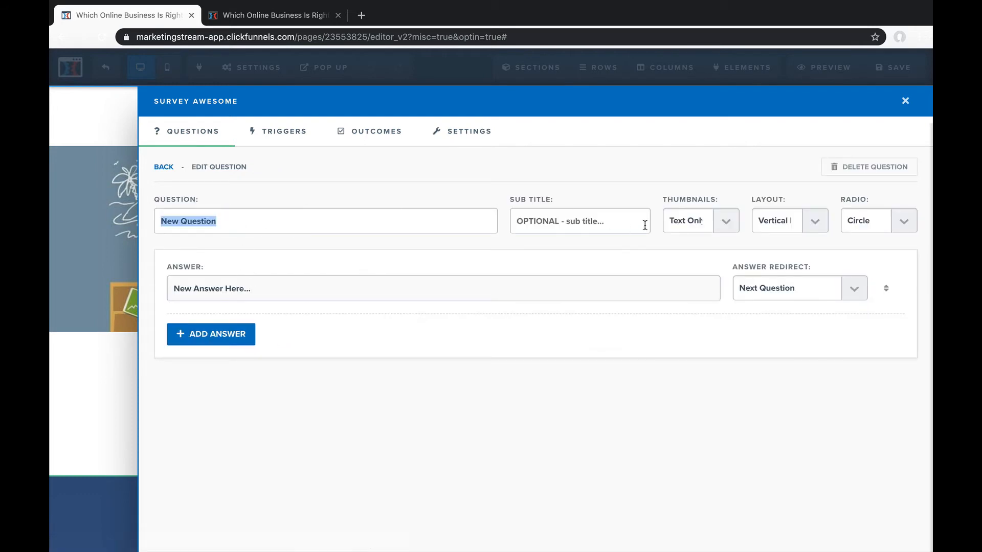
Examine the new question's thumbnail, radio style and answer redirect options, keeping Text Only, Circle and Next Question.
{"action": "left_click", "coordinate": [722, 223]}
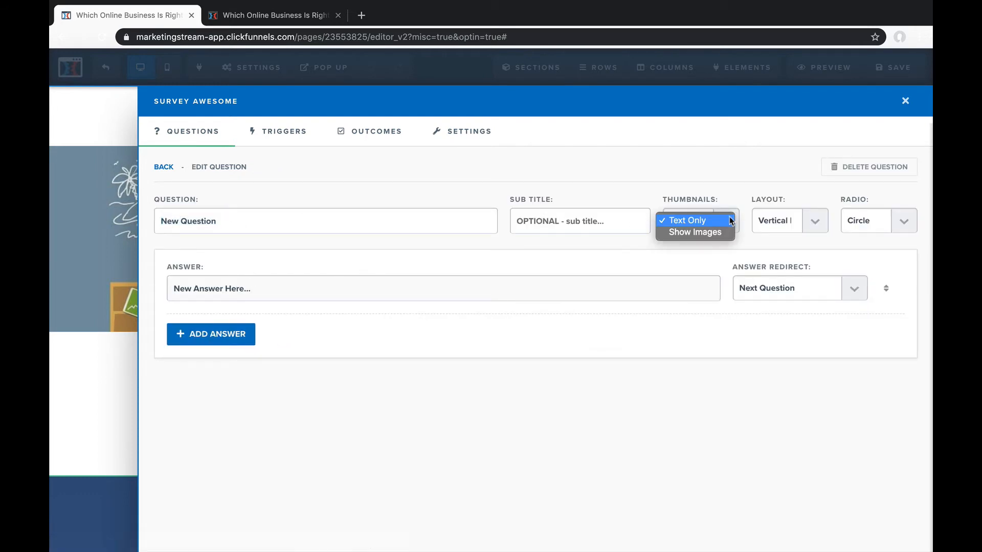
{"action": "left_click", "coordinate": [685, 221]}
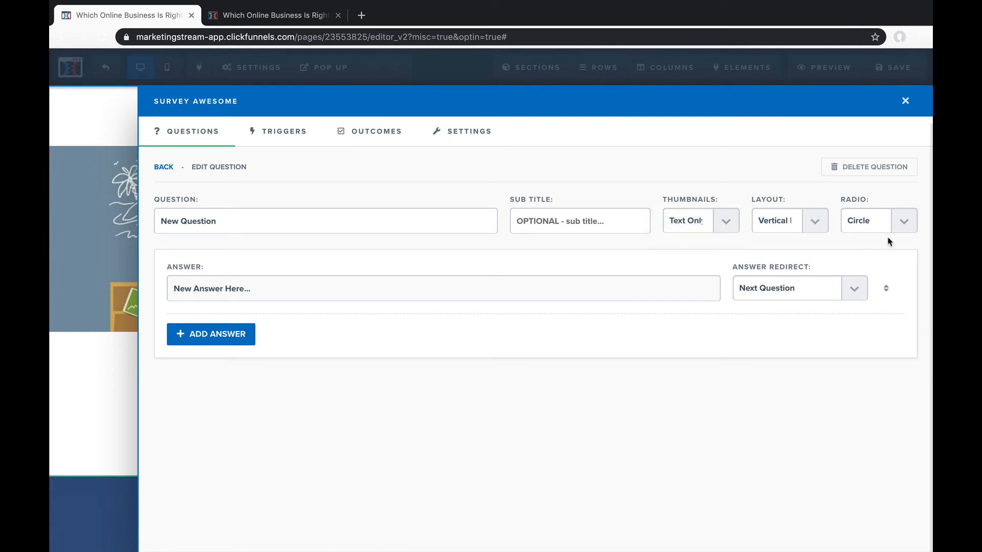
{"action": "left_click", "coordinate": [905, 226]}
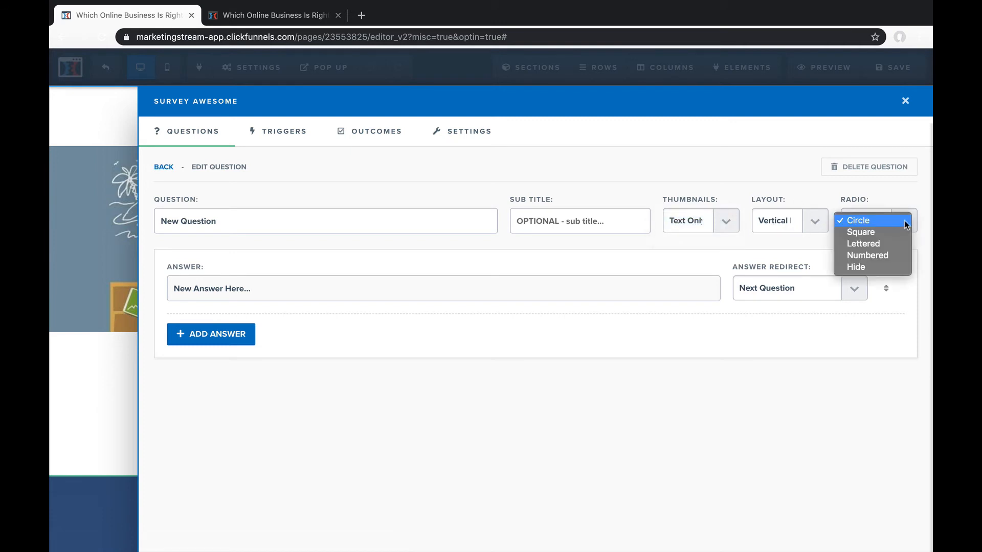
{"action": "left_click", "coordinate": [905, 222]}
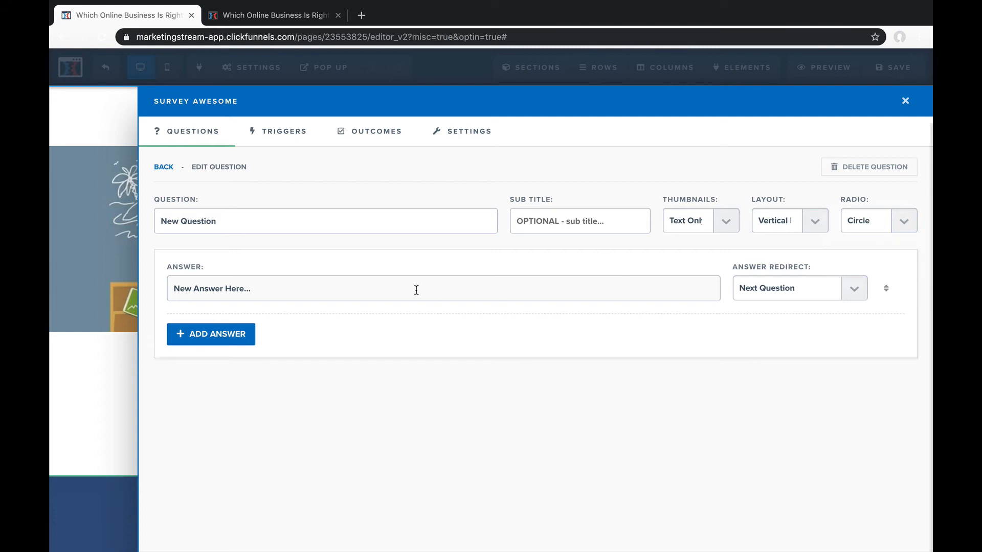
{"action": "left_click", "coordinate": [862, 291]}
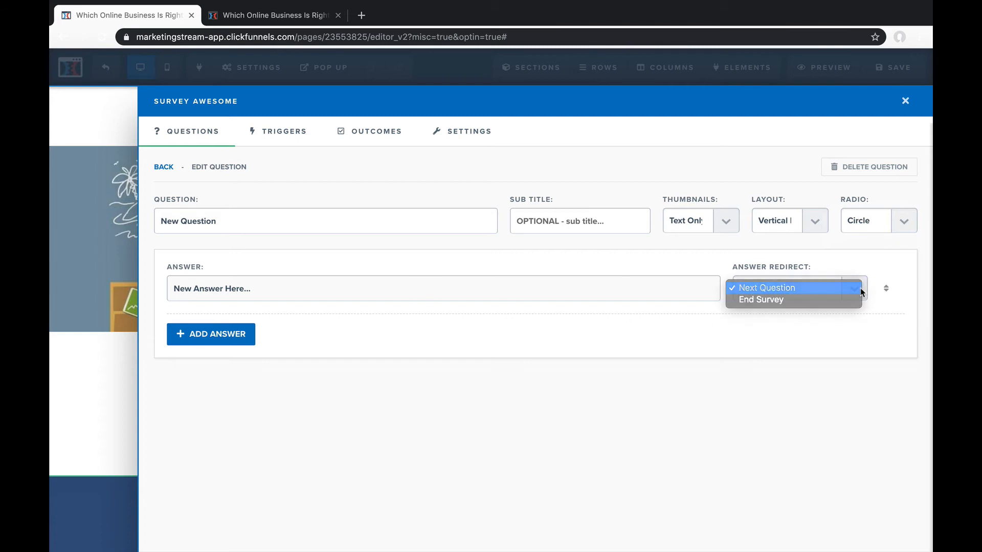
{"action": "left_click", "coordinate": [838, 289]}
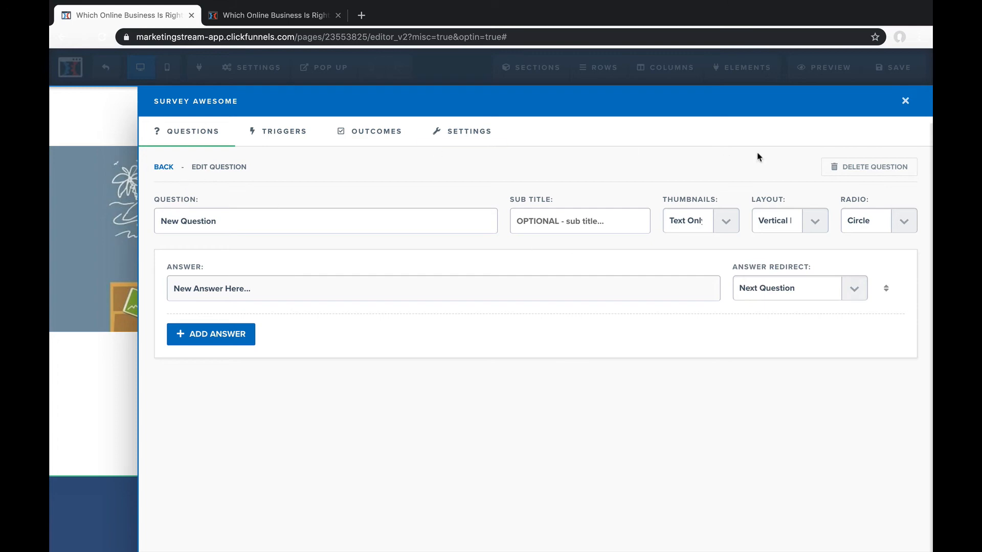
Delete the new question and close the survey editor and the survey element's settings.
{"action": "left_click", "coordinate": [878, 174]}
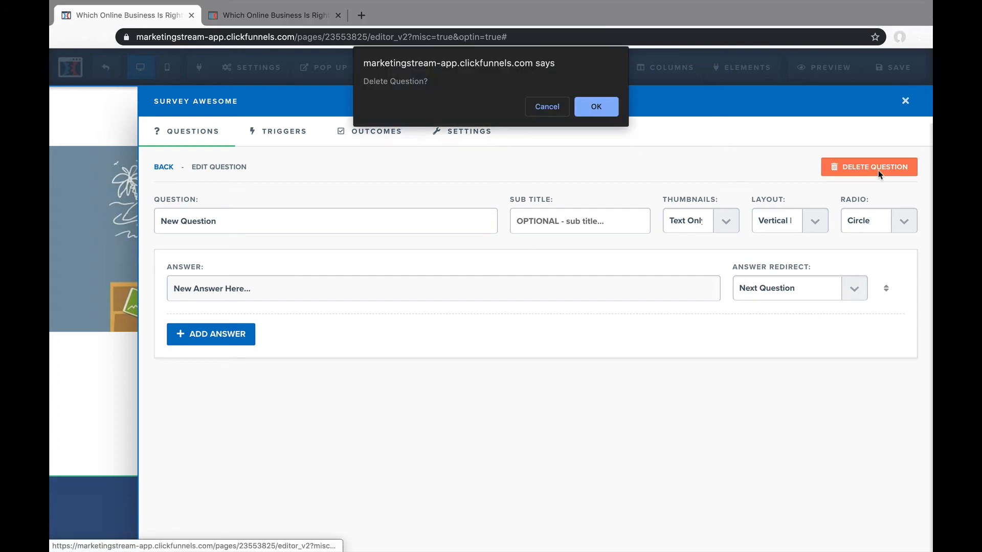
{"action": "left_click", "coordinate": [609, 112]}
{"action": "left_click", "coordinate": [905, 102]}
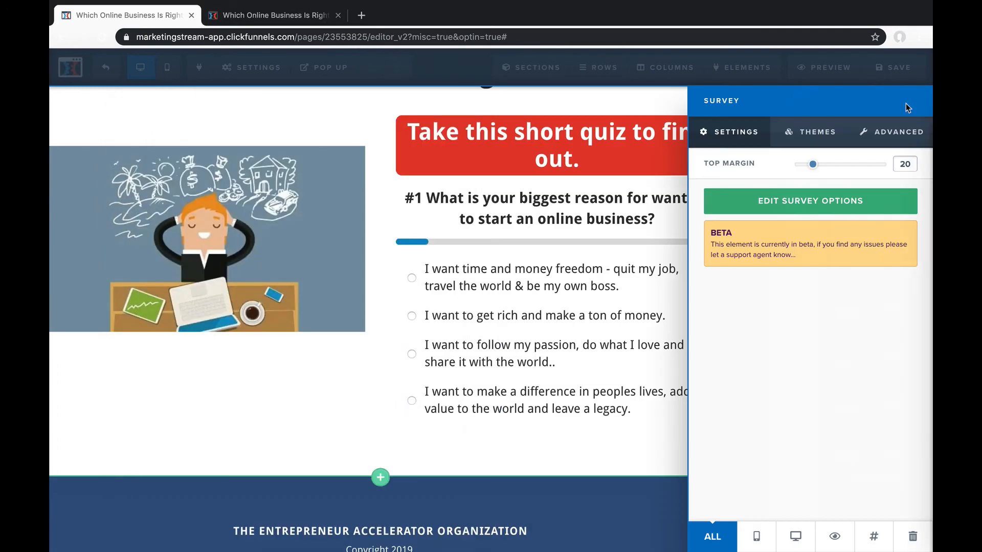
{"action": "left_click", "coordinate": [583, 291]}
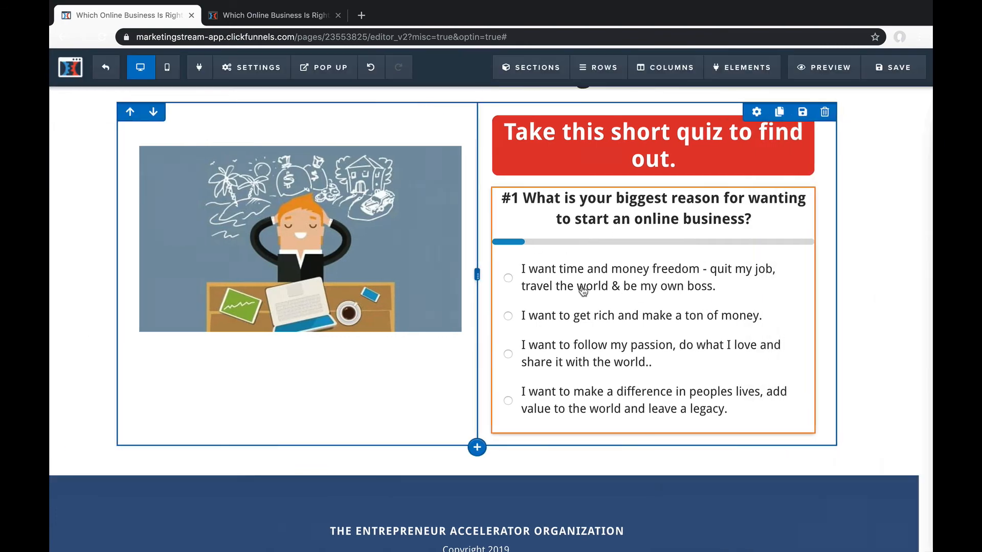
Switch to the live quiz page and dismiss its Get Your Results popup.
{"action": "left_click", "coordinate": [256, 15]}
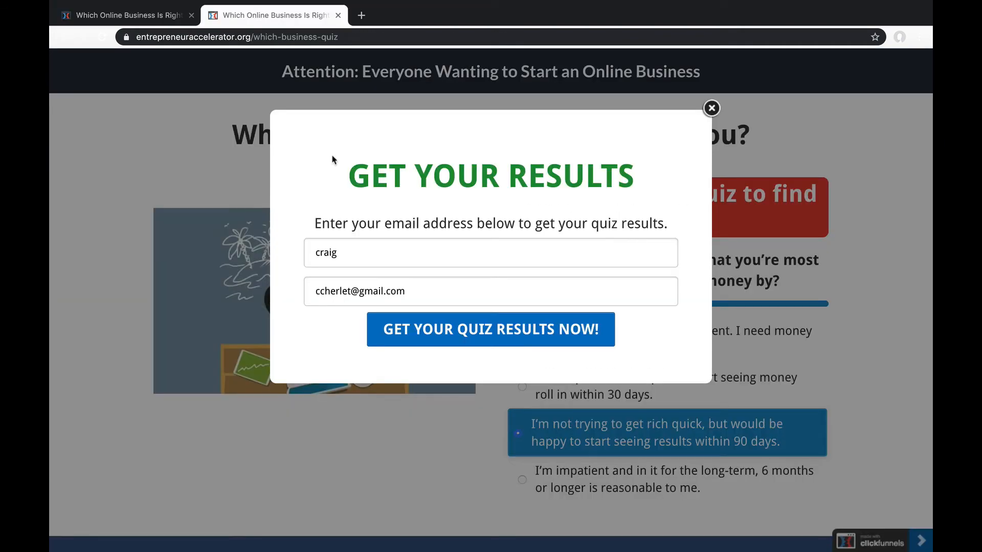
{"action": "left_click", "coordinate": [715, 106]}
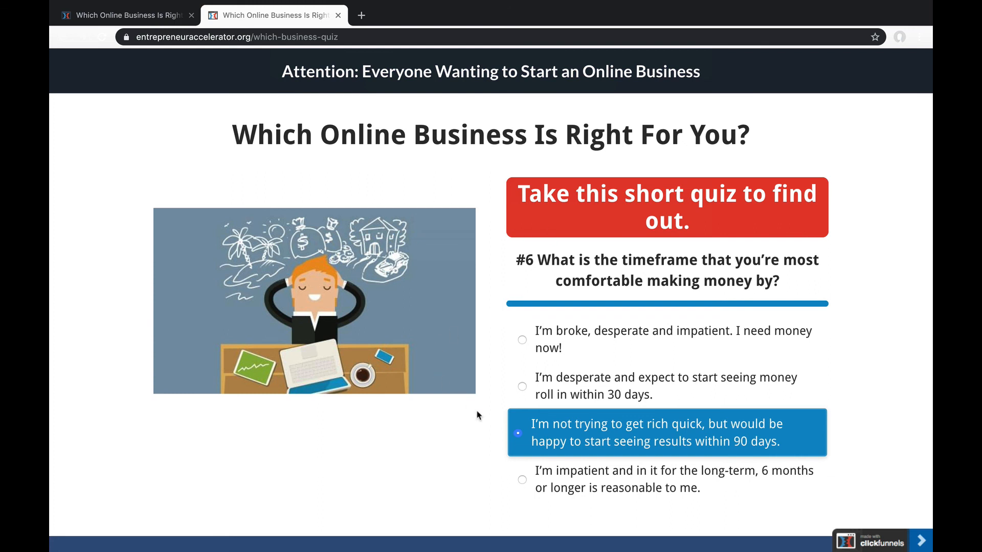
{"action": "mouse_move", "coordinate": [484, 2]}
{"action": "left_click", "coordinate": [599, 7]}
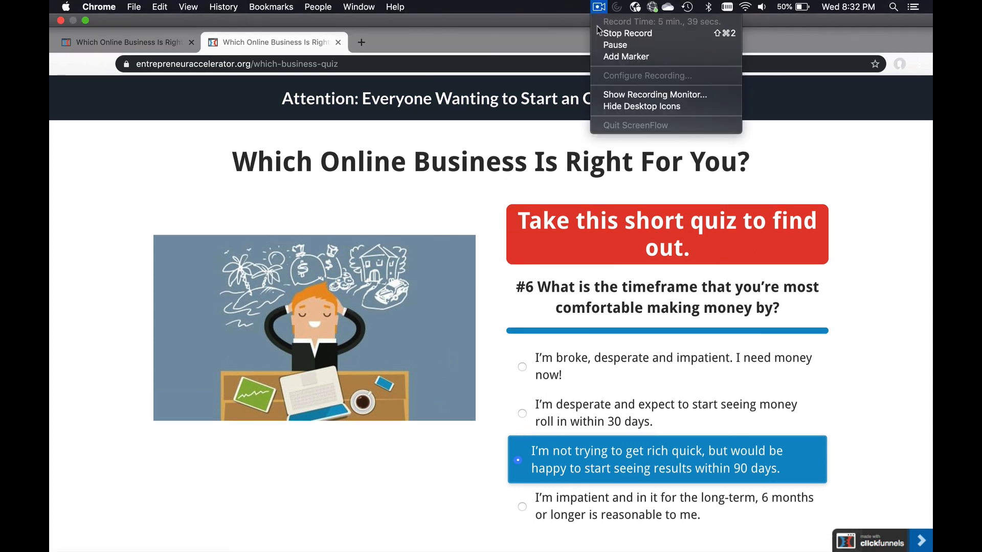